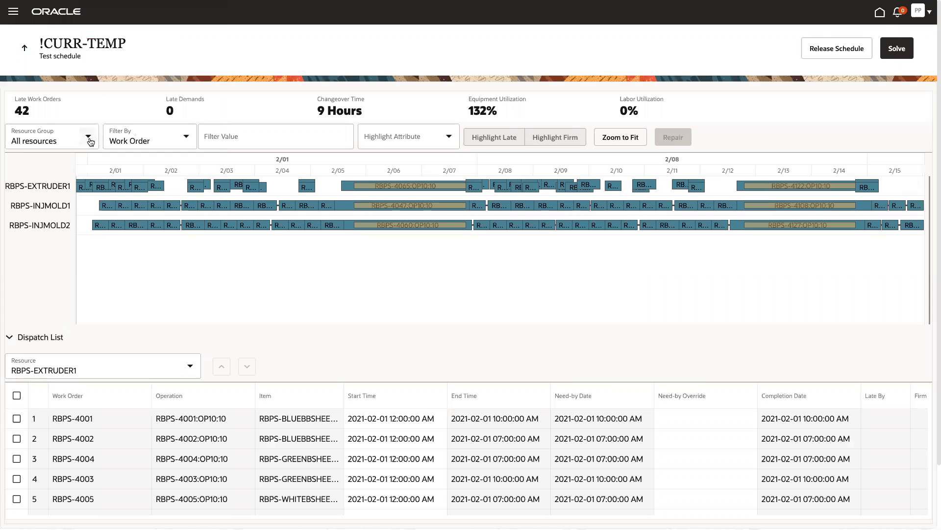
# Show only the Injection Molding resource group and filter its operations by work order value 403
pyautogui.click(89, 139)
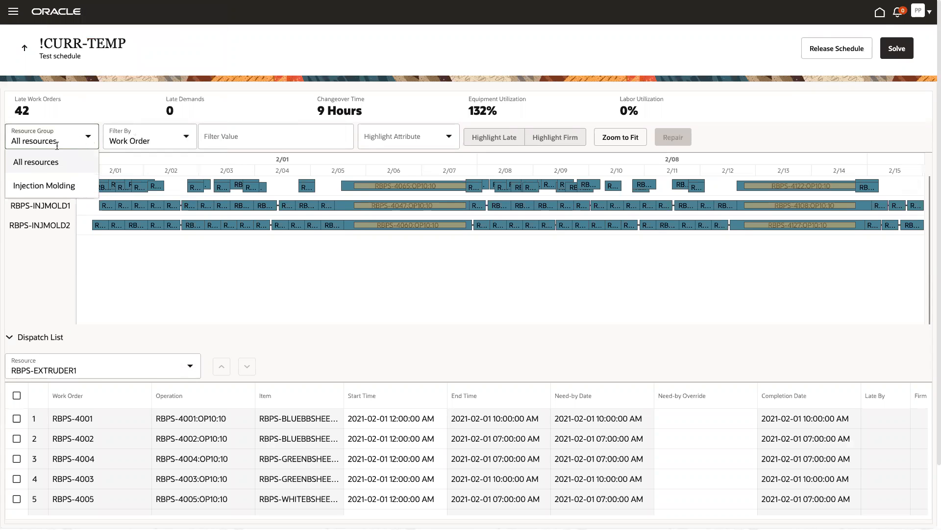
pyautogui.click(41, 187)
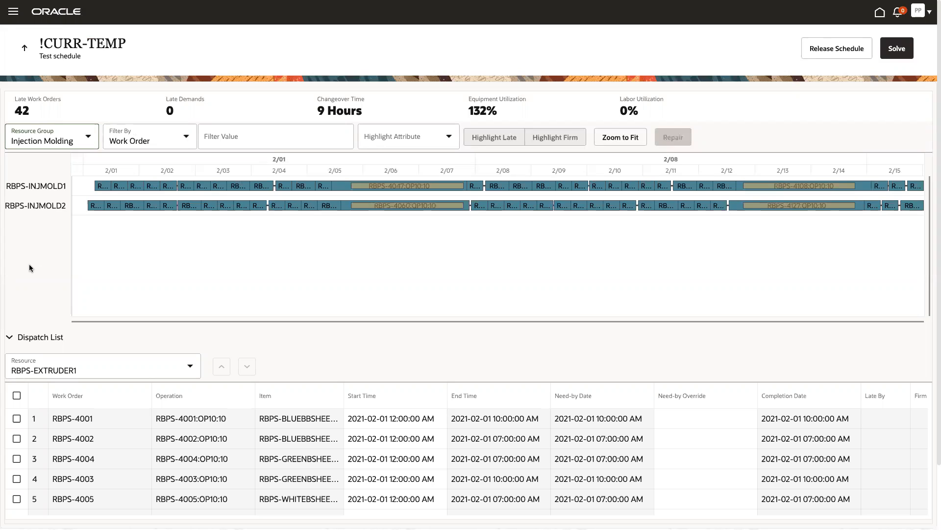
pyautogui.click(184, 143)
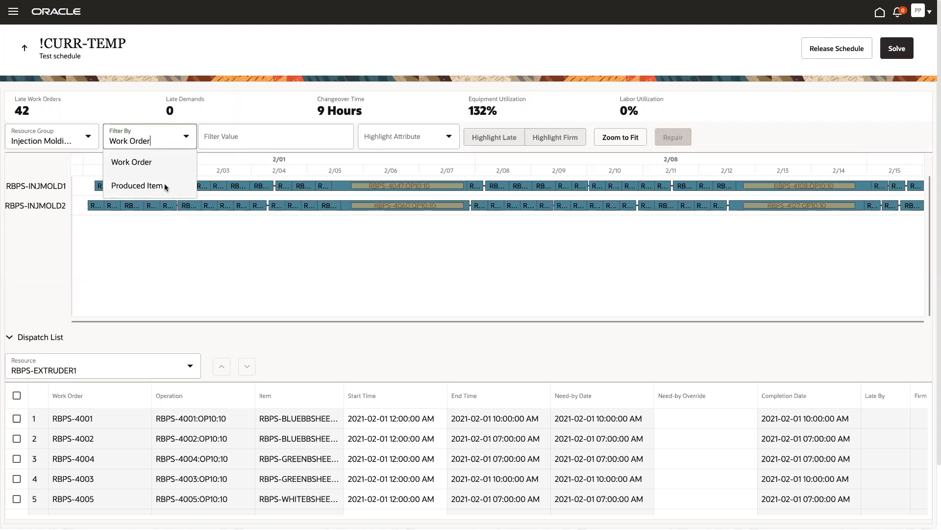
pyautogui.click(230, 135)
pyautogui.click(231, 135)
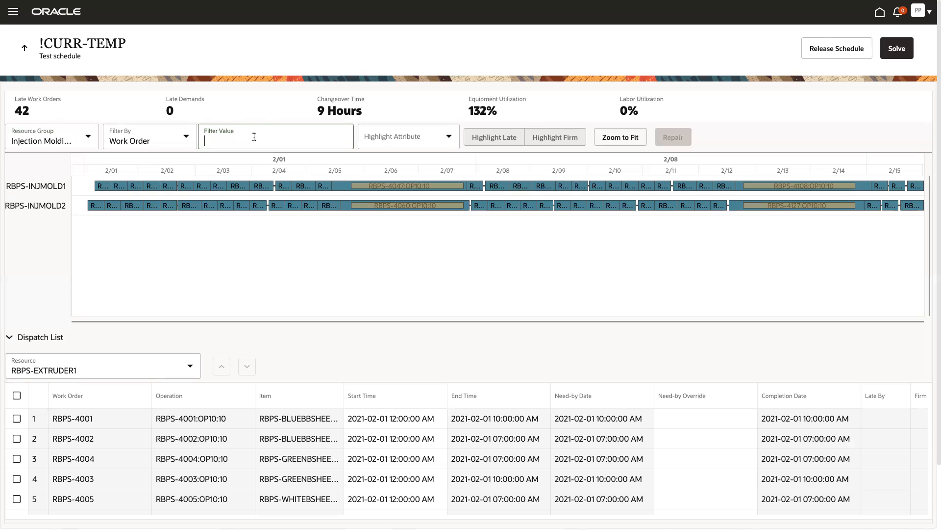
pyautogui.write('403')
pyautogui.press('Return')
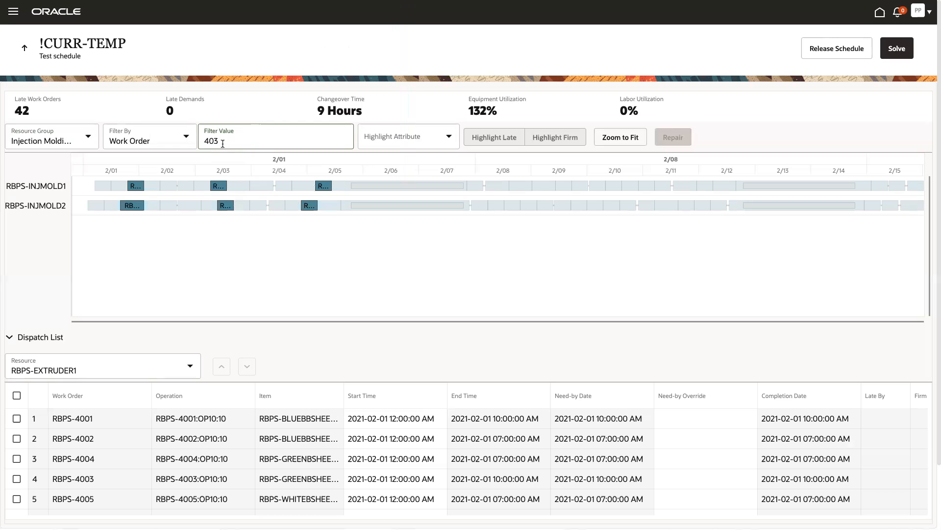
# Narrow the work order filter to 4033 and select an RBPS-INJMOLD2 operation around 2/04
pyautogui.moveTo(220, 186)
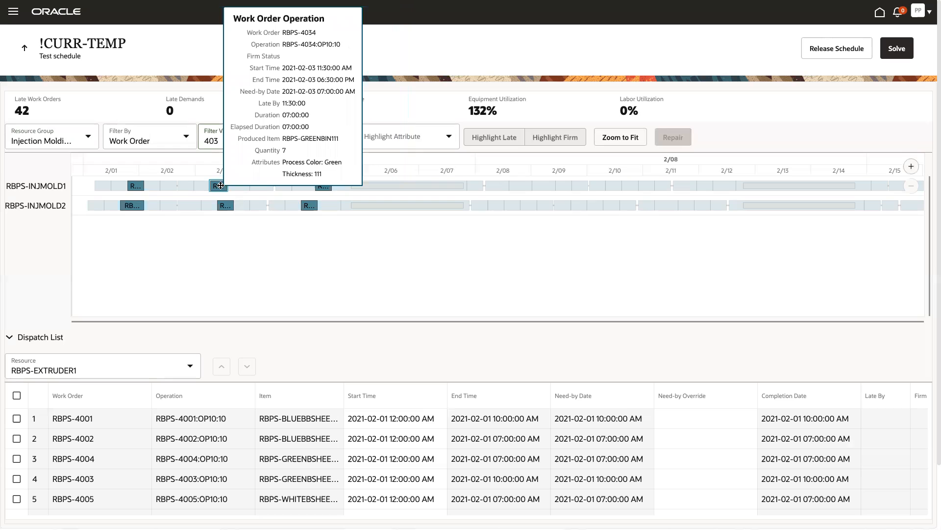
pyautogui.moveTo(222, 205)
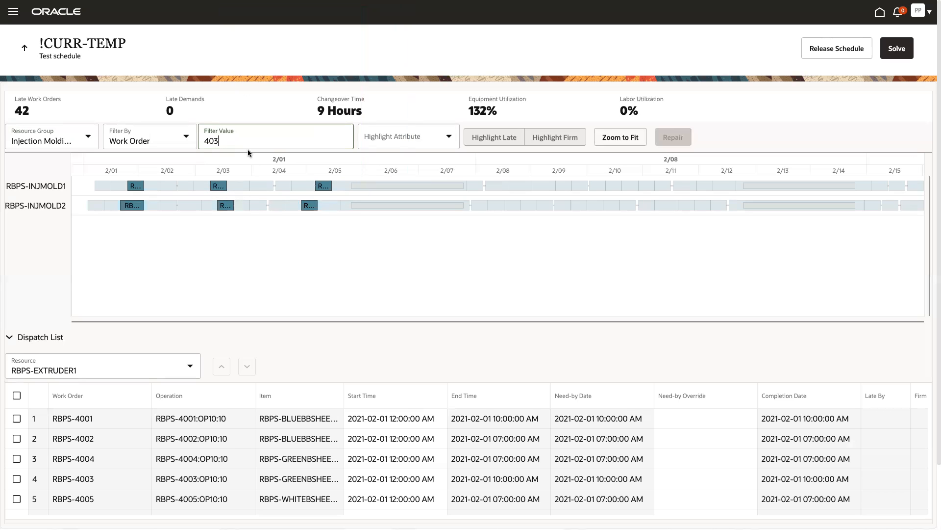
pyautogui.write('3')
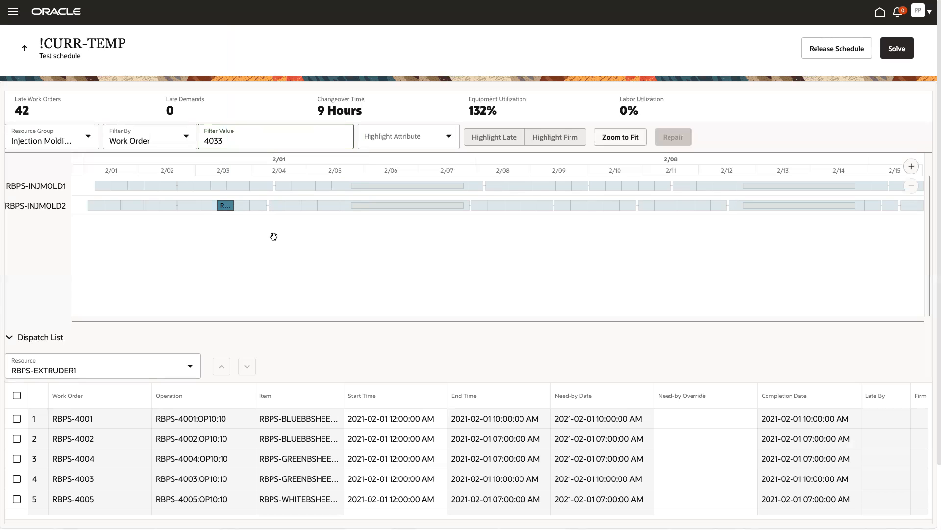
pyautogui.moveTo(278, 207)
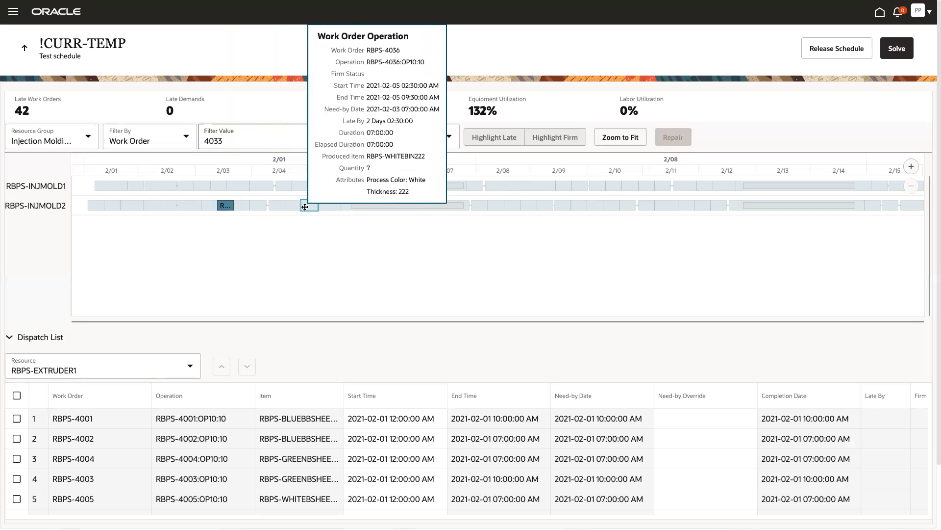
pyautogui.click(294, 206)
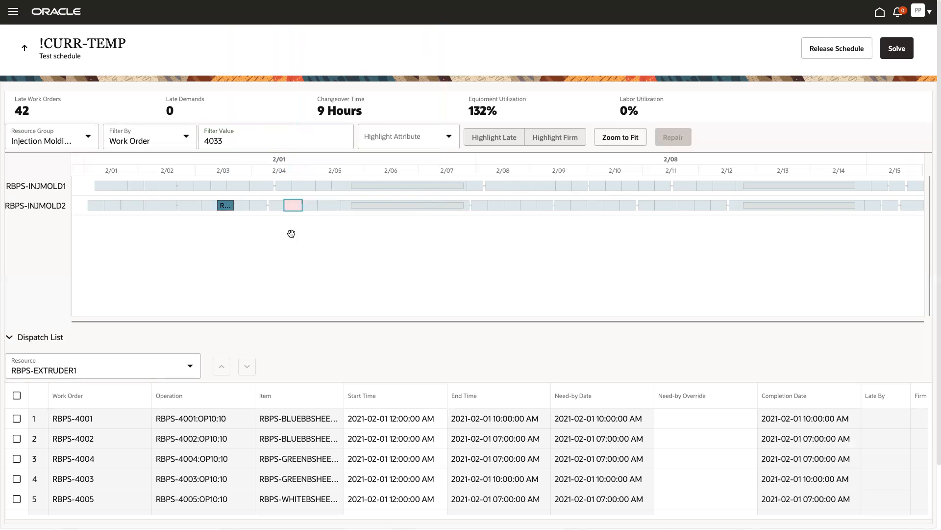
# Clear the work order filter value and deselect the operation in the Gantt chart
pyautogui.moveTo(226, 142); pyautogui.dragTo(169, 137)
pyautogui.press('BackSpace')
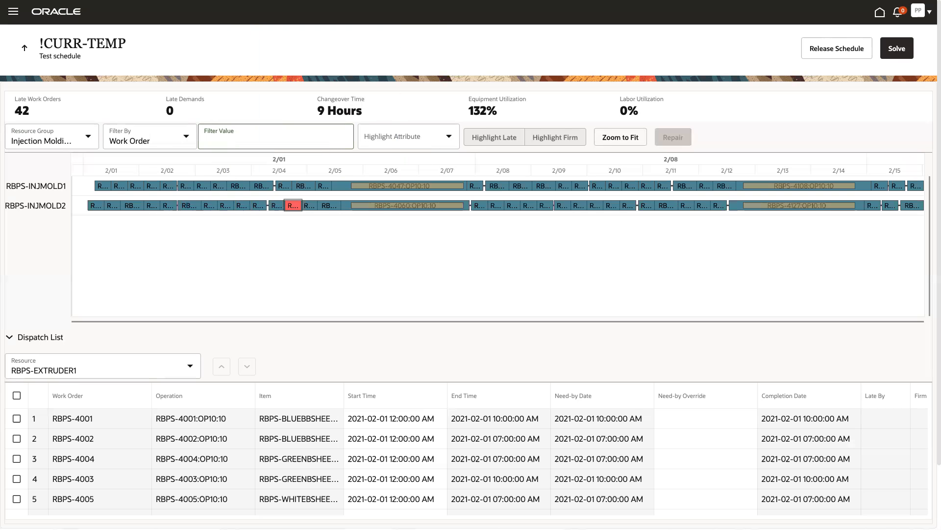
pyautogui.click(283, 246)
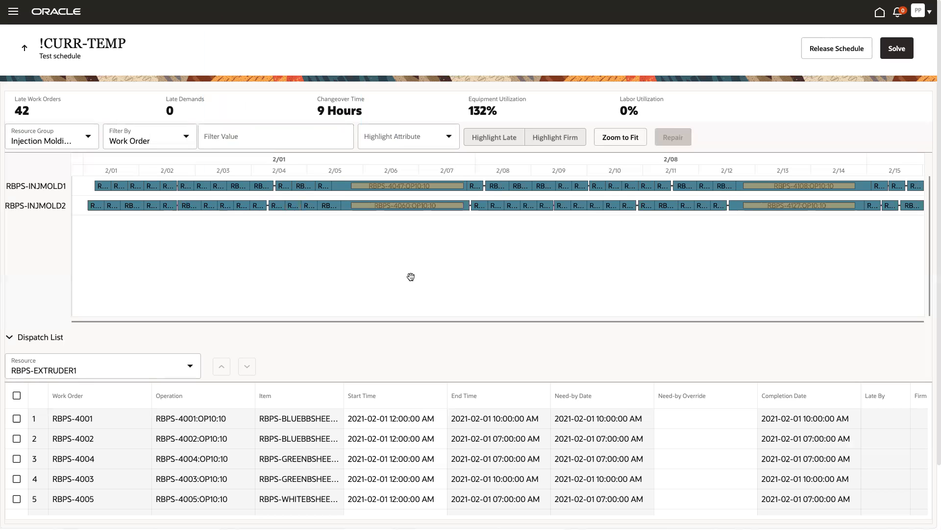
# Highlight the operations by Process Color, and try the late and firm highlighting, switching each off again
pyautogui.click(450, 139)
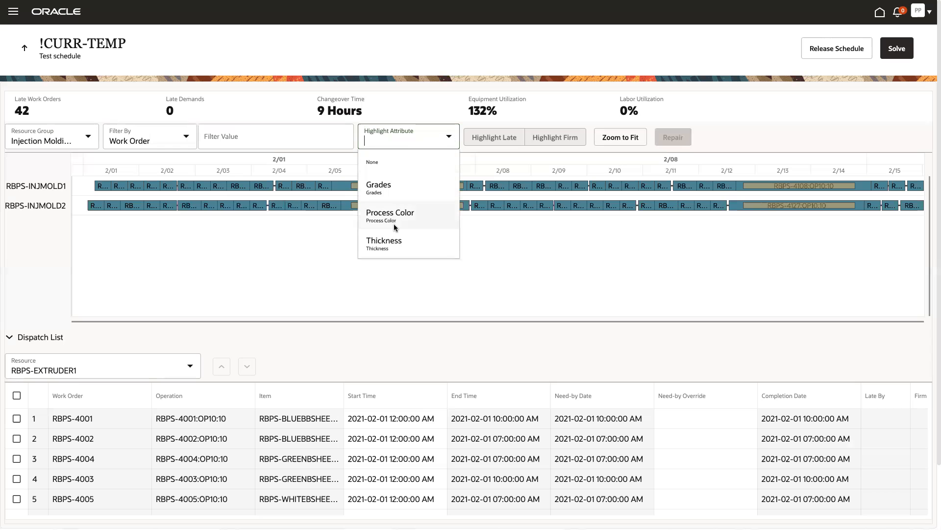
pyautogui.click(411, 224)
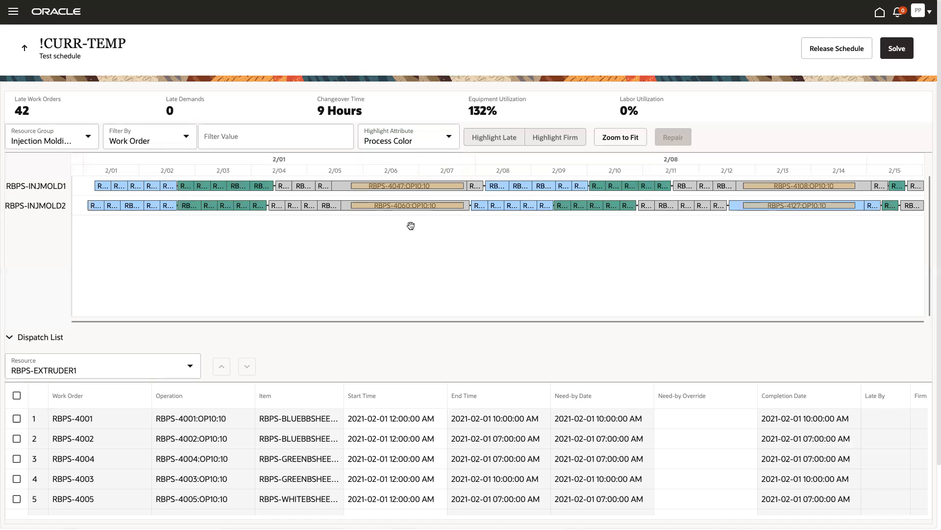
pyautogui.click(494, 139)
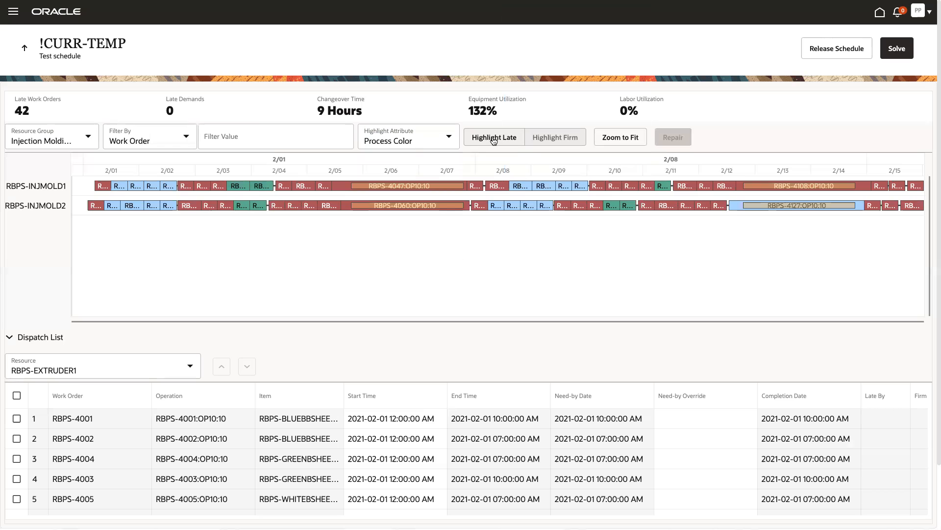
pyautogui.click(494, 141)
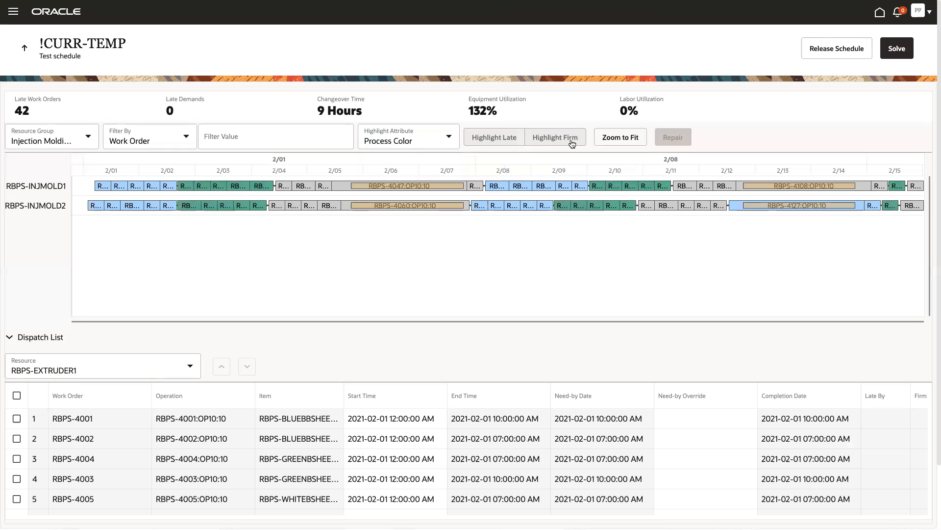
pyautogui.click(552, 143)
pyautogui.click(553, 141)
# Zoom in on the Gantt timeline from its start and examine the dispatch list columns through Grades, Process Color and Thickness
pyautogui.scroll(1, 388, 263)
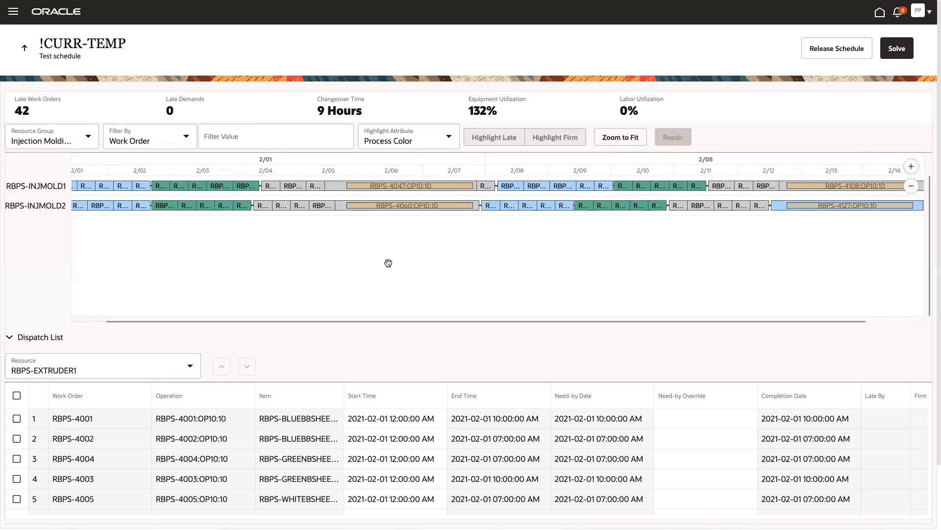
pyautogui.click(90, 321)
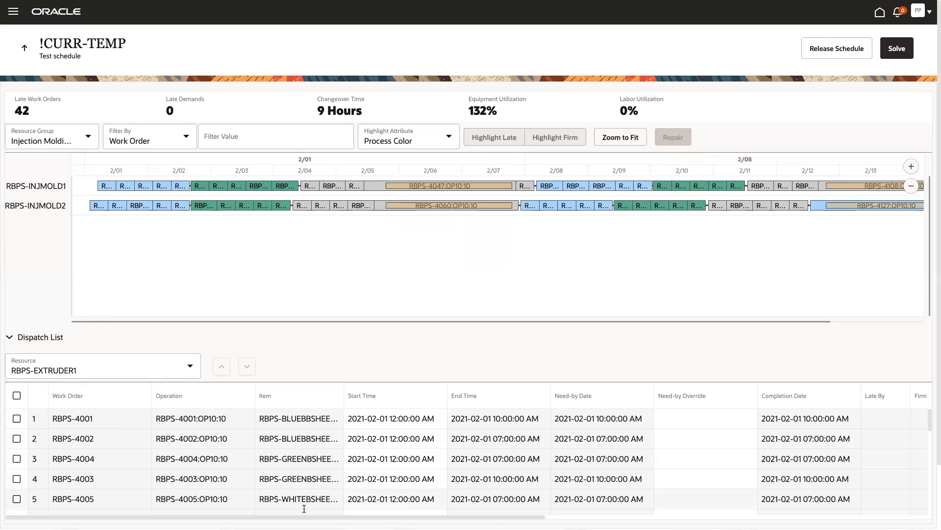
pyautogui.hscroll(5, 466, 461)
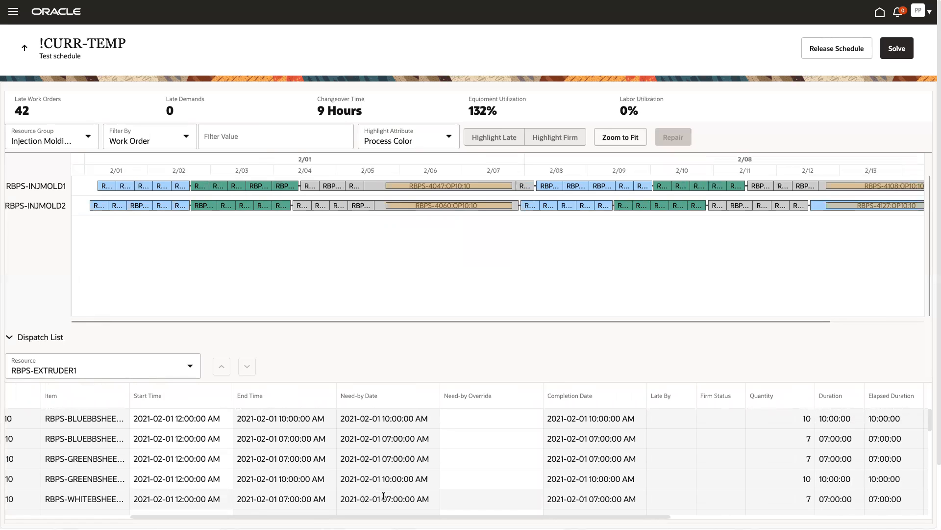
pyautogui.hscroll(3, 464, 517)
pyautogui.hscroll(8, 464, 461)
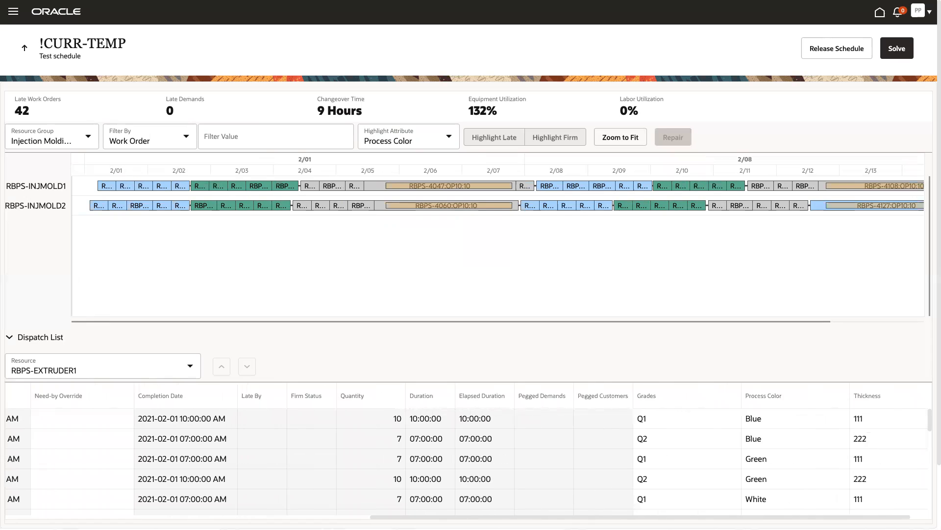
pyautogui.hscroll(1, 476, 447)
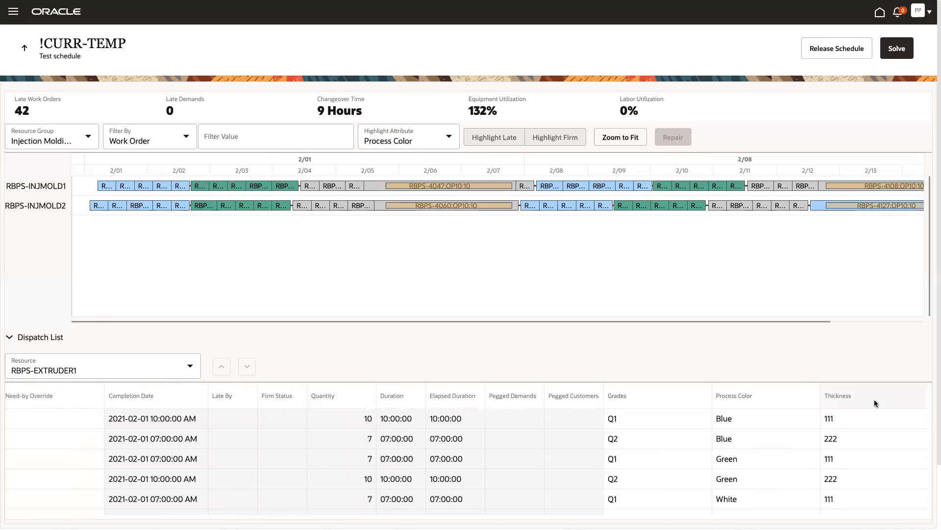
pyautogui.moveTo(488, 517); pyautogui.dragTo(101, 517)
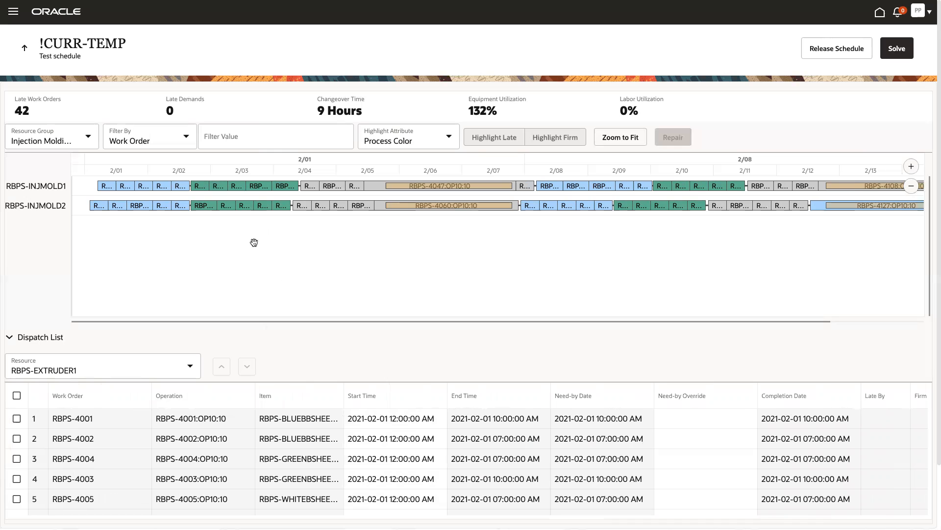
# Set the highlight attribute to None and select the RBPS-INJMOLD2 operation at the start of 2/04
pyautogui.click(450, 140)
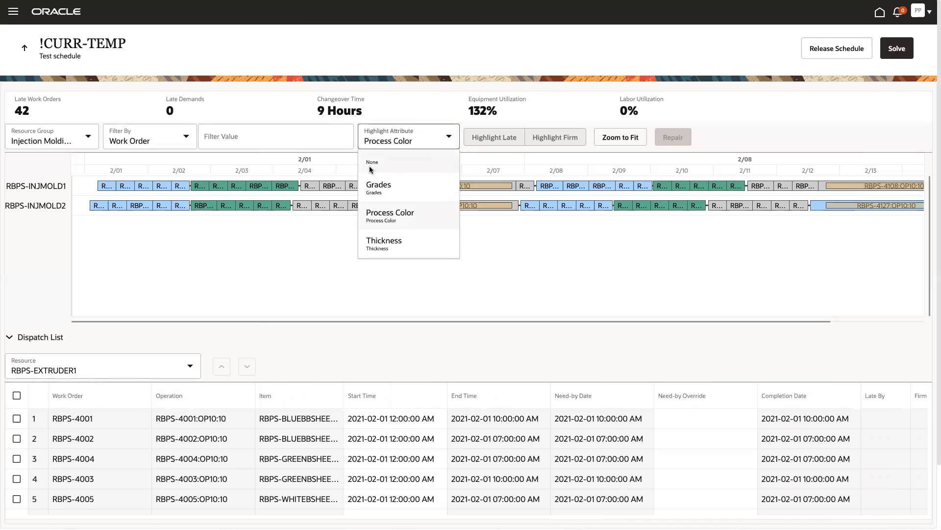
pyautogui.click(429, 165)
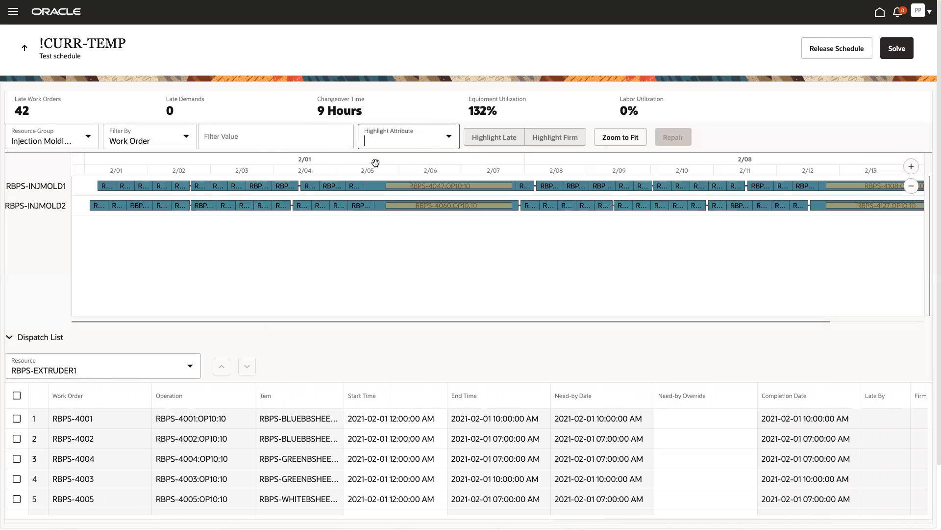
pyautogui.click(302, 207)
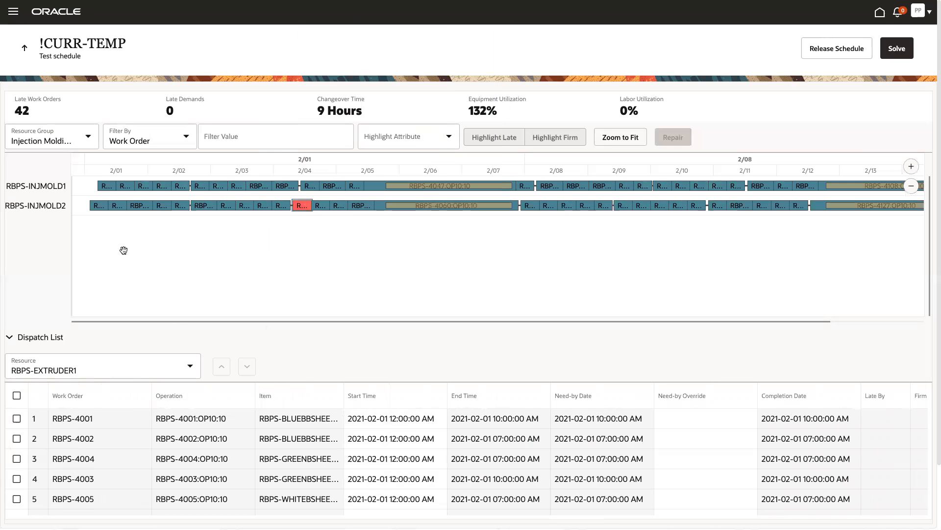
# Move the second RBPS-INJMOLD2 operation to the start of RBPS-INJMOLD1 and accept the target start time 2/1/21 2:01 AM
pyautogui.click(118, 209)
pyautogui.moveTo(118, 208); pyautogui.dragTo(86, 190)
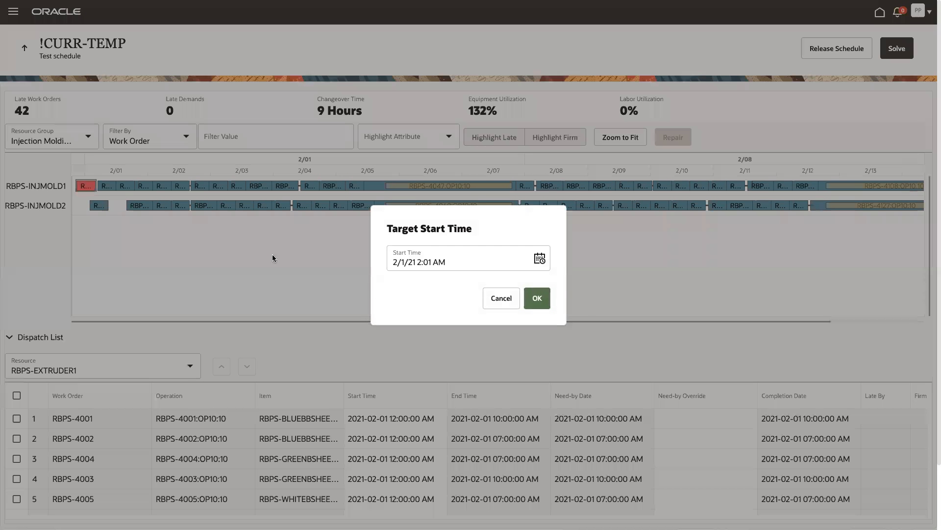
pyautogui.click(537, 297)
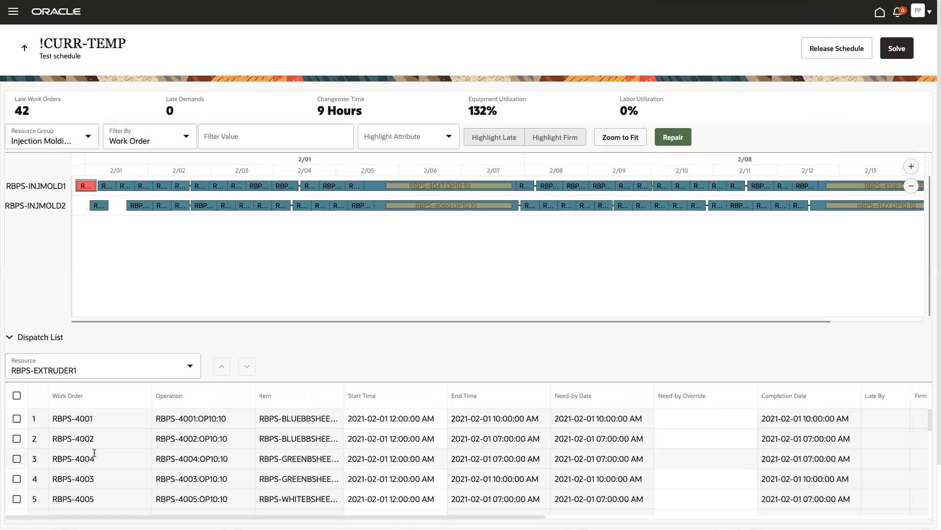
# Select work order RBPS-4003, and switch the dispatch list to resource RBPS-INJMOLD2
pyautogui.click(93, 478)
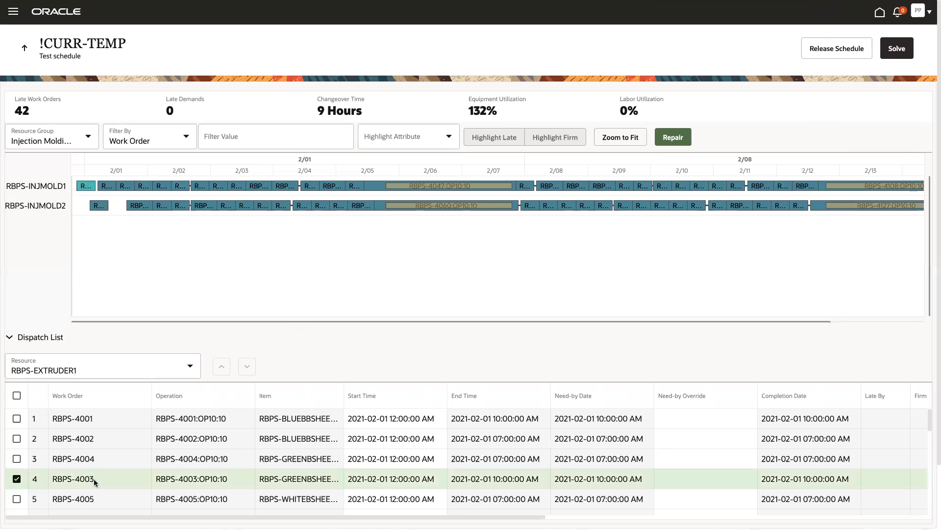
pyautogui.click(188, 374)
pyautogui.click(71, 437)
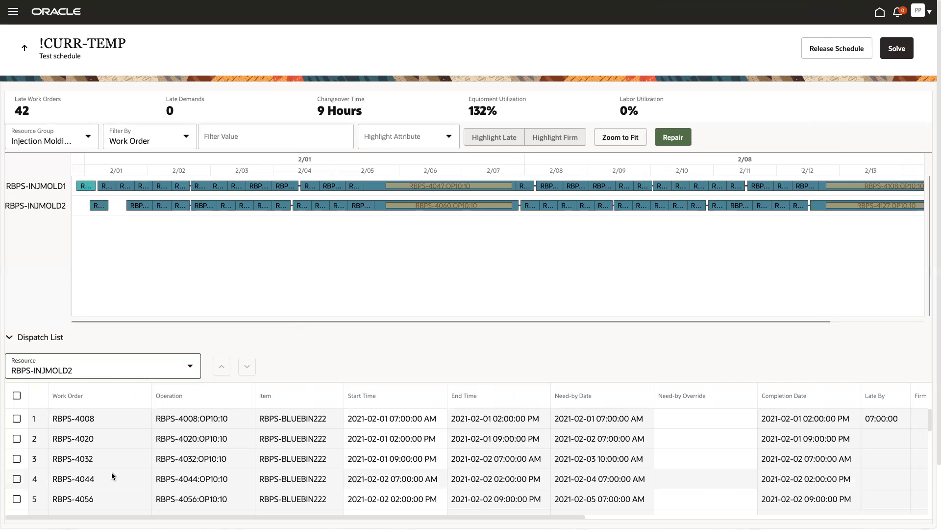
# Move work order RBPS-4056 up to second position in the RBPS-INJMOLD2 dispatch list
pyautogui.click(104, 499)
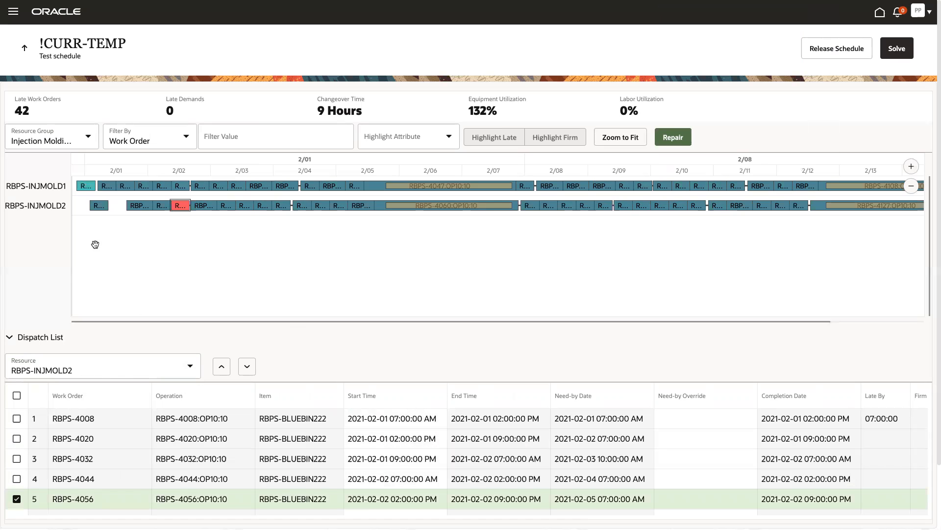
pyautogui.click(222, 368)
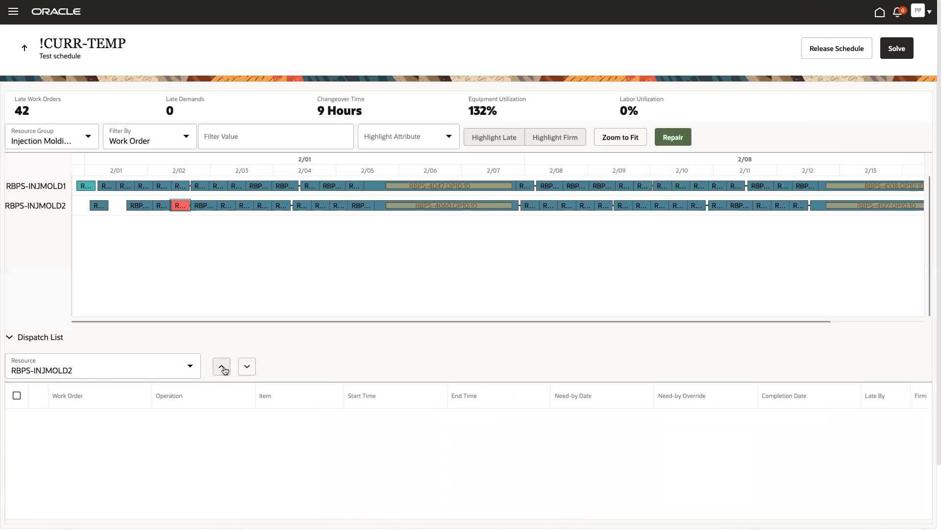
pyautogui.click(221, 368)
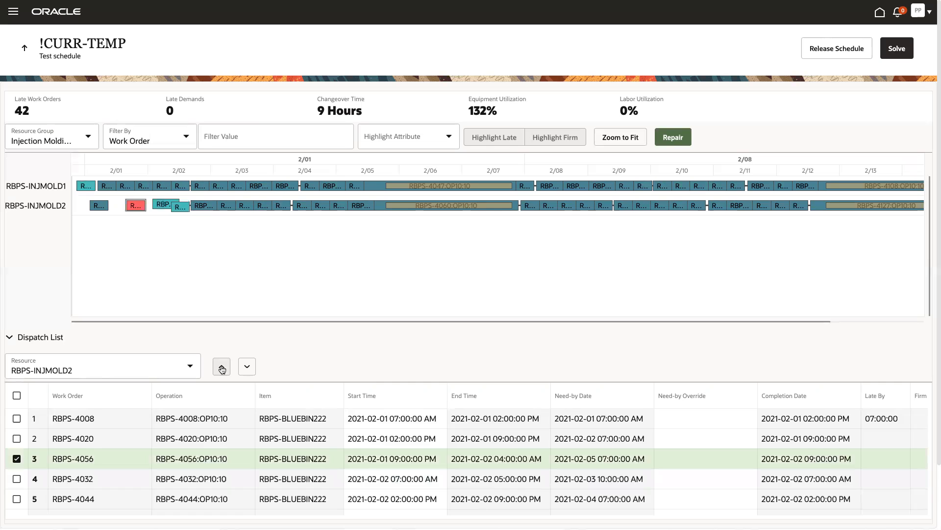
pyautogui.click(222, 367)
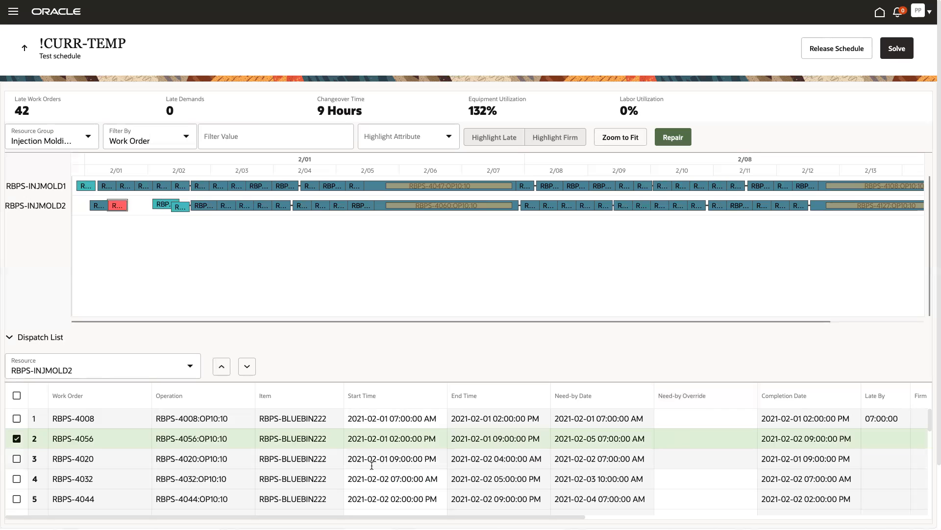
# Select work order RBPS-4044 in the RBPS-INJMOLD2 dispatch list
pyautogui.scroll(-1, 338, 449)
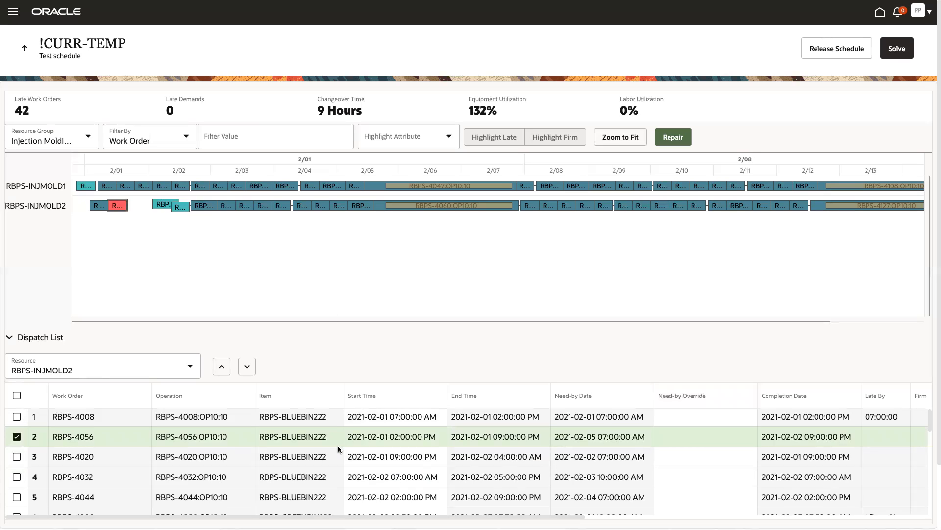
pyautogui.scroll(-2, 337, 445)
pyautogui.click(383, 472)
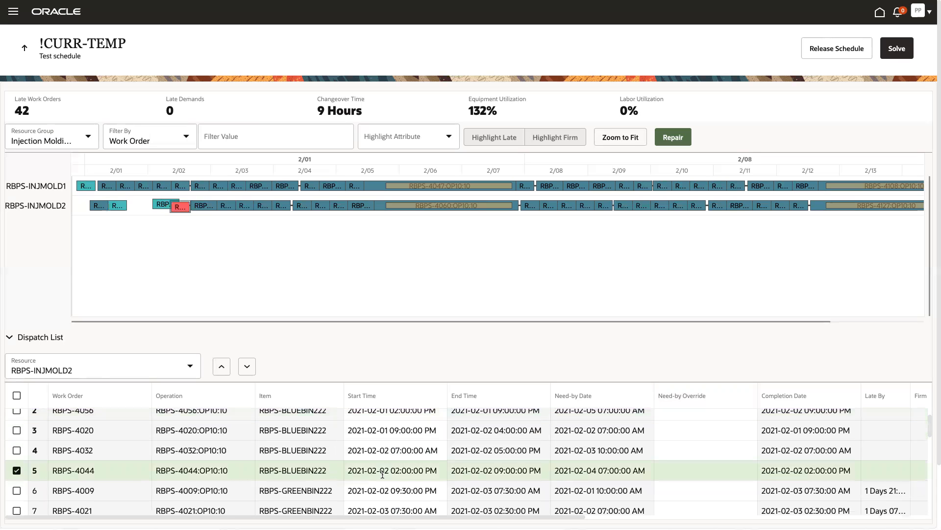
# Set the start time of work order RBPS-4070 in the RBPS-INJMOLD2 dispatch list to 2/10/21 3:00 PM
pyautogui.scroll(-6, 392, 481)
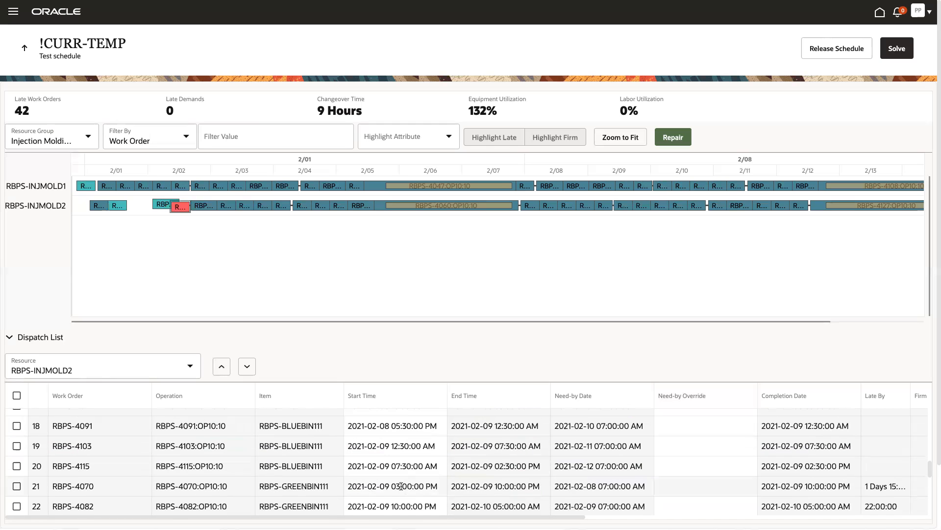
pyautogui.click(401, 485)
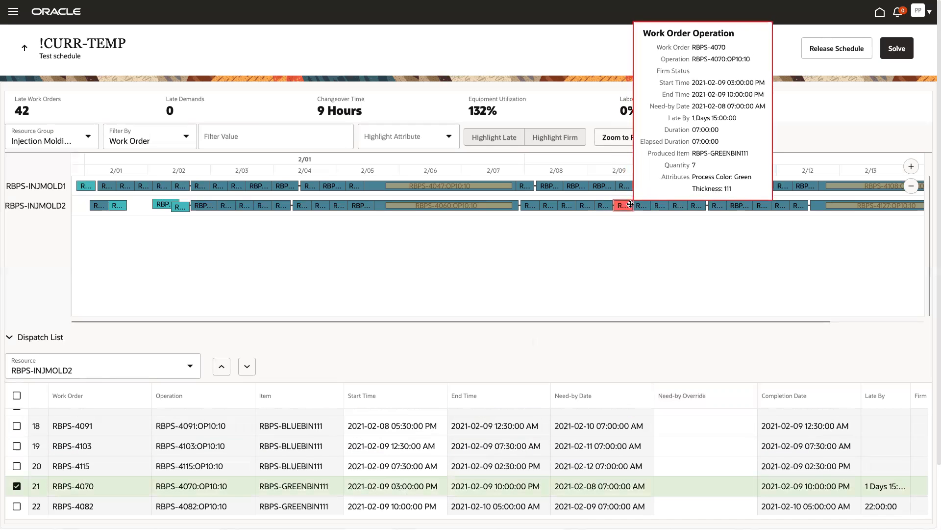
pyautogui.click(429, 486)
pyautogui.click(405, 485)
pyautogui.click(373, 488)
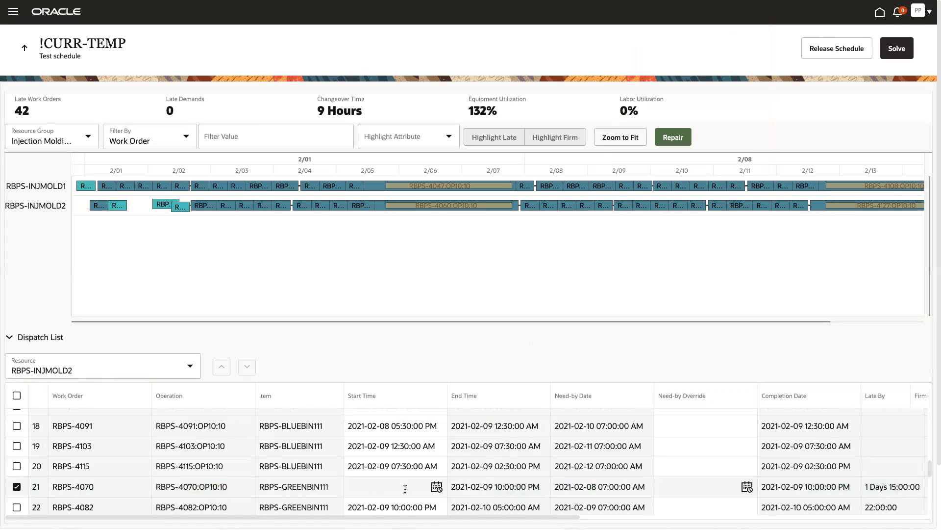
pyautogui.click(436, 487)
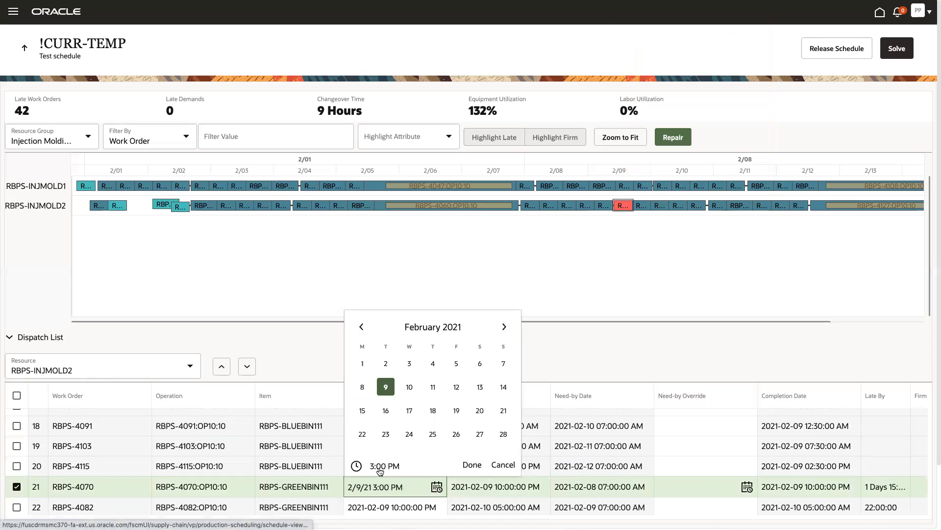
pyautogui.click(411, 390)
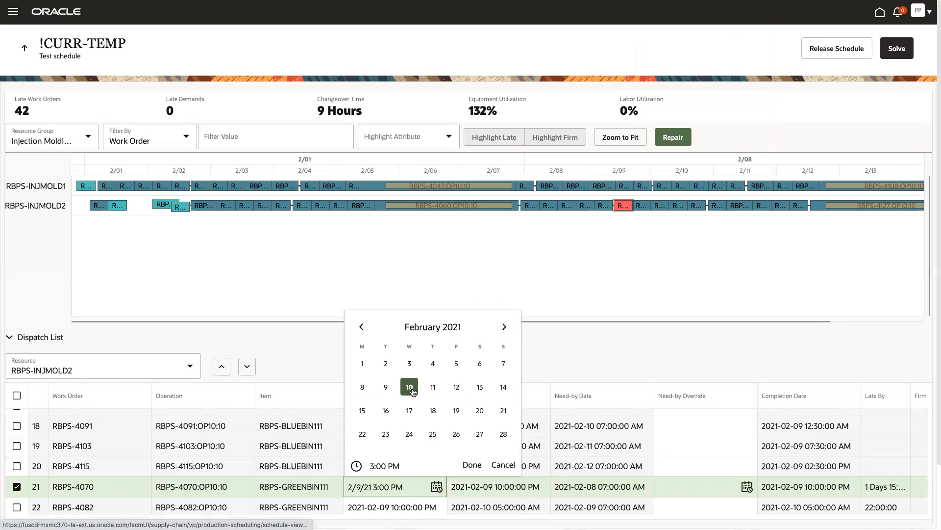
pyautogui.click(472, 465)
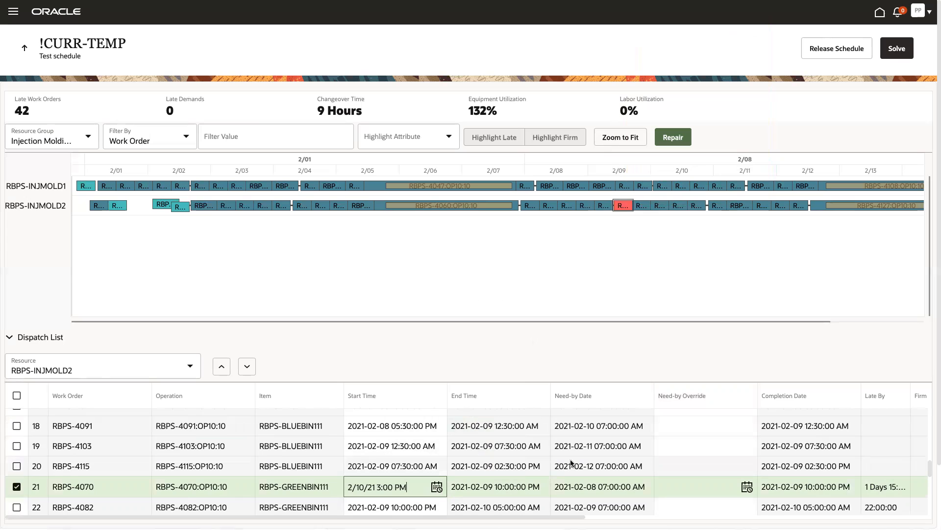
pyautogui.click(635, 360)
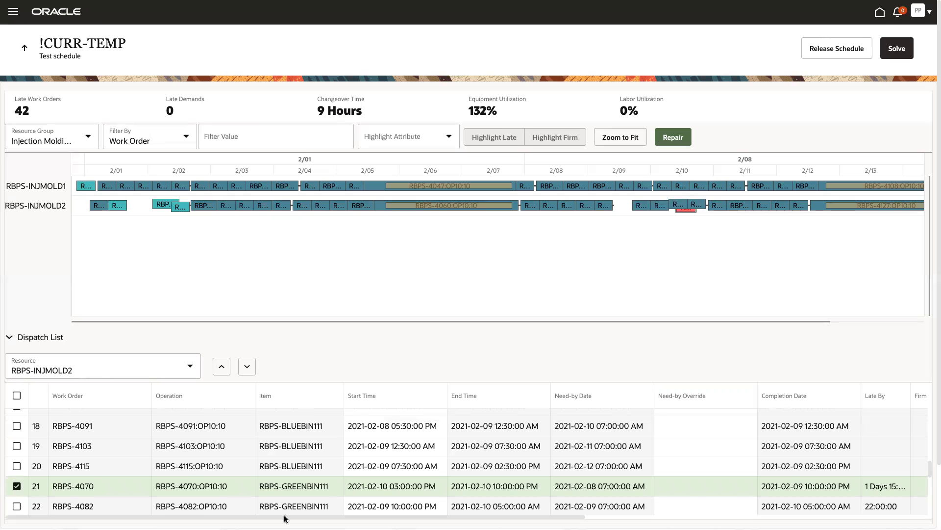
# Set the need-by override of work order RBPS-4115 to 11/26/20 12:00 AM
pyautogui.hscroll(5, 285, 519)
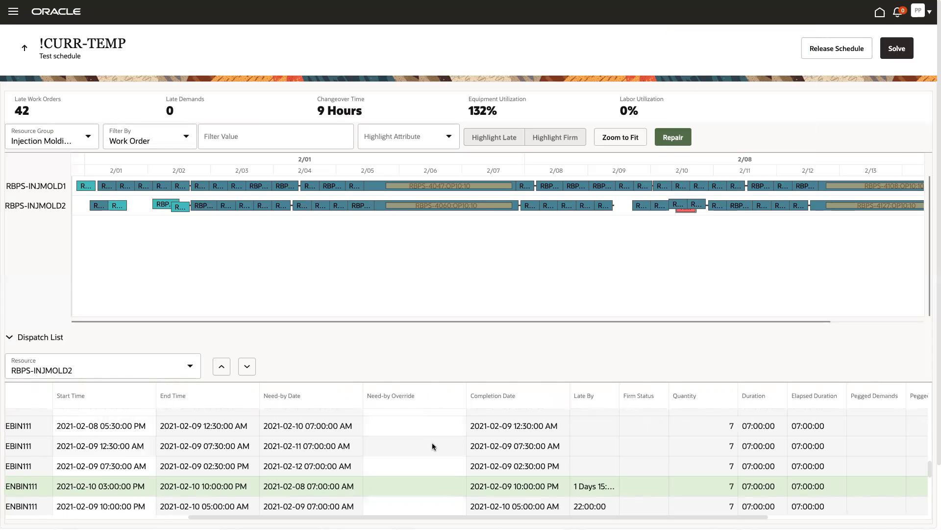
pyautogui.click(383, 469)
pyautogui.click(425, 467)
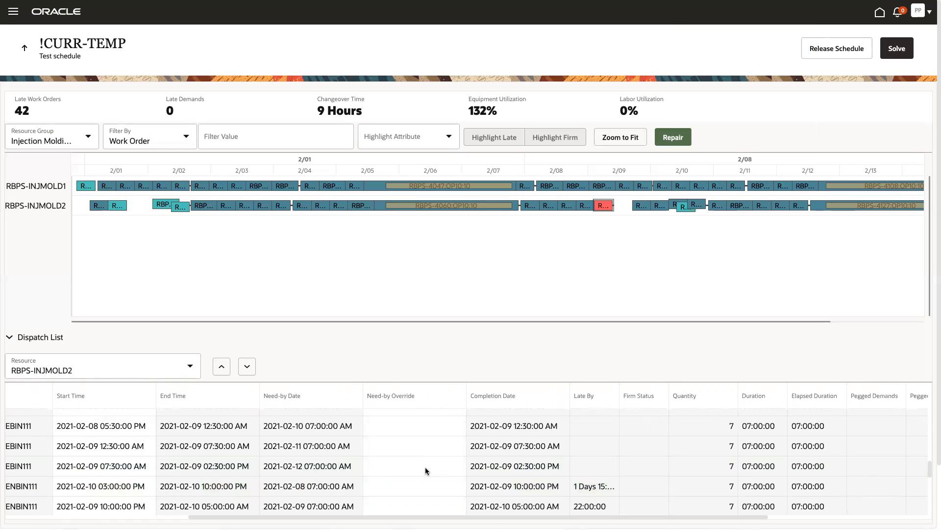
pyautogui.click(442, 469)
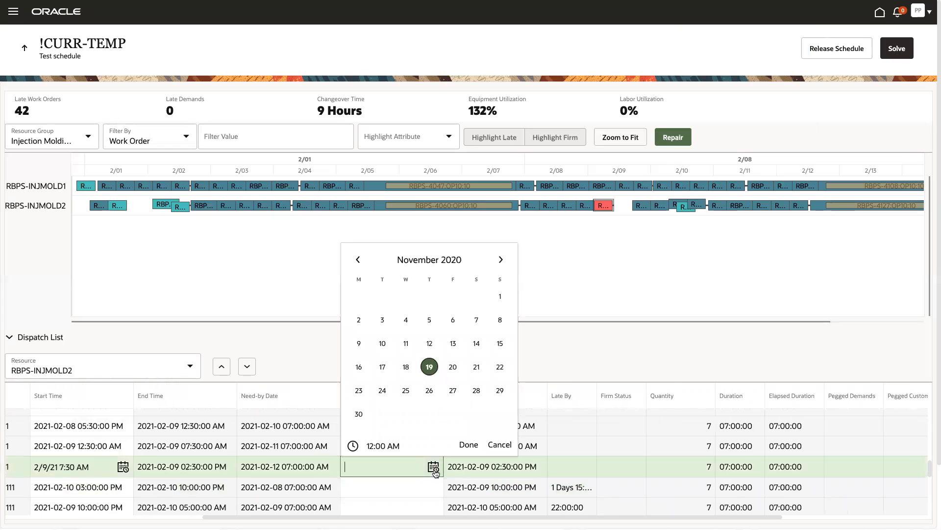
pyautogui.click(430, 391)
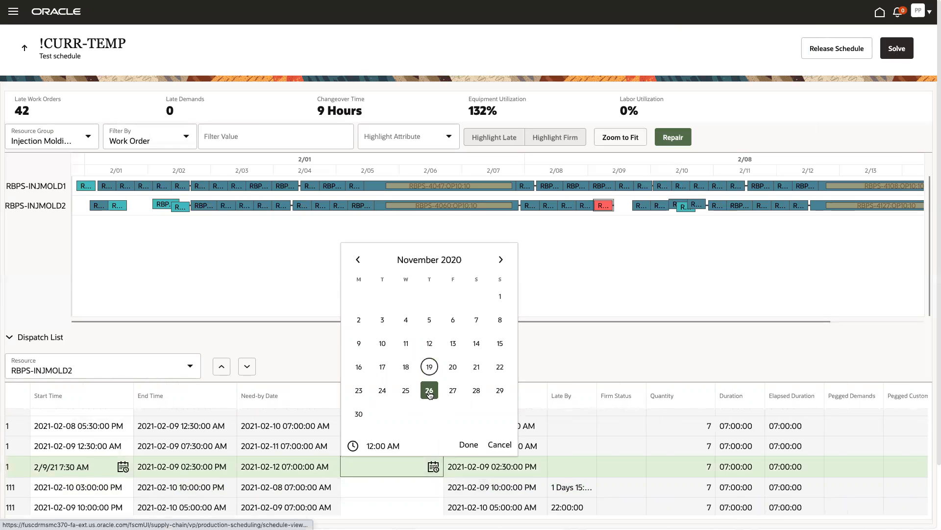
pyautogui.click(469, 444)
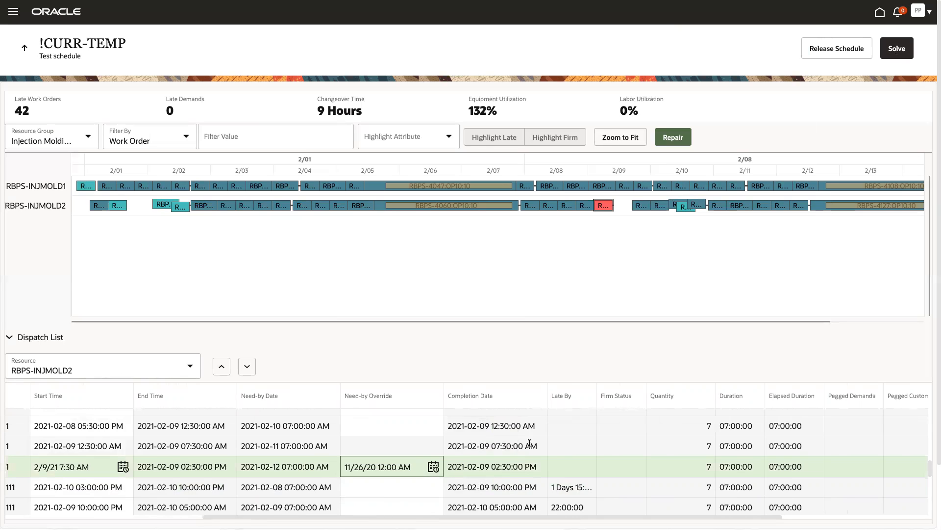
pyautogui.click(517, 352)
pyautogui.hscroll(1, 387, 463)
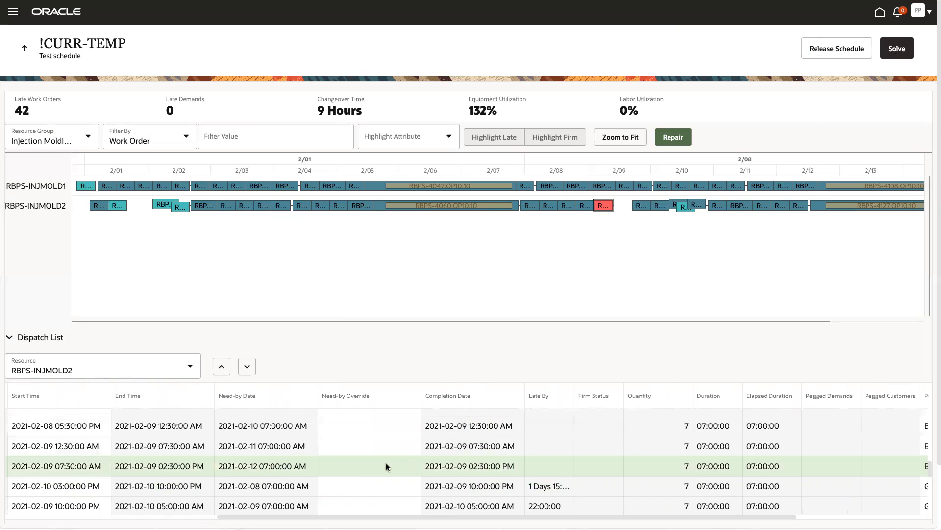
# Change the need-by override of work order RBPS-4115 to 2/16/21 12:00 AM
pyautogui.hscroll(-5, 373, 472)
pyautogui.hscroll(1, 371, 477)
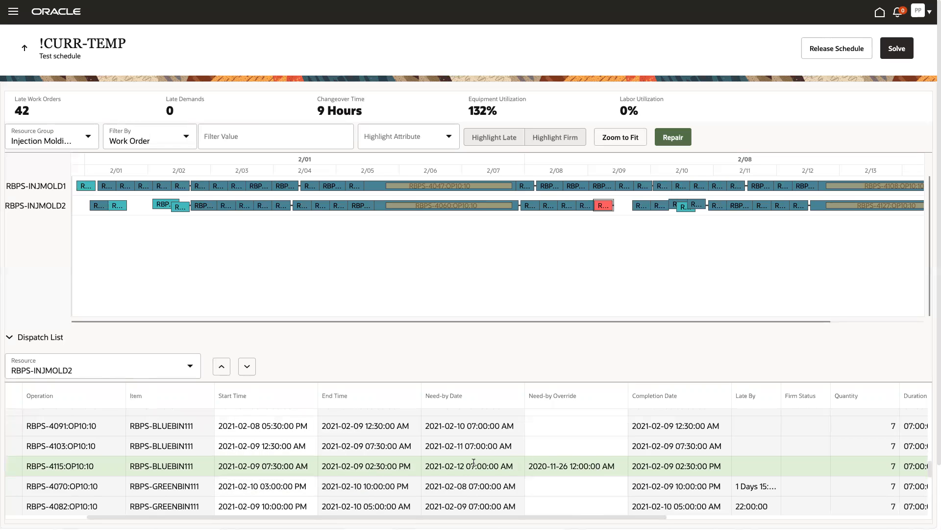
pyautogui.click(547, 464)
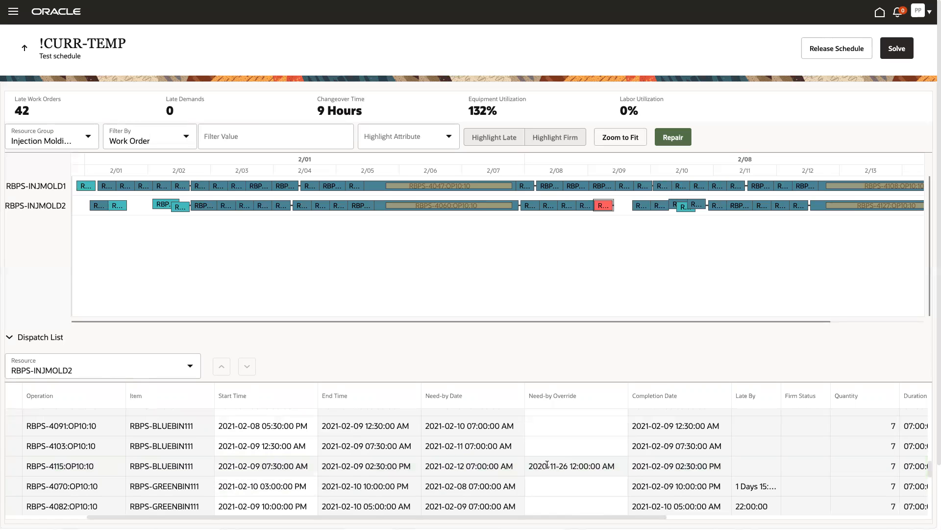
pyautogui.click(537, 465)
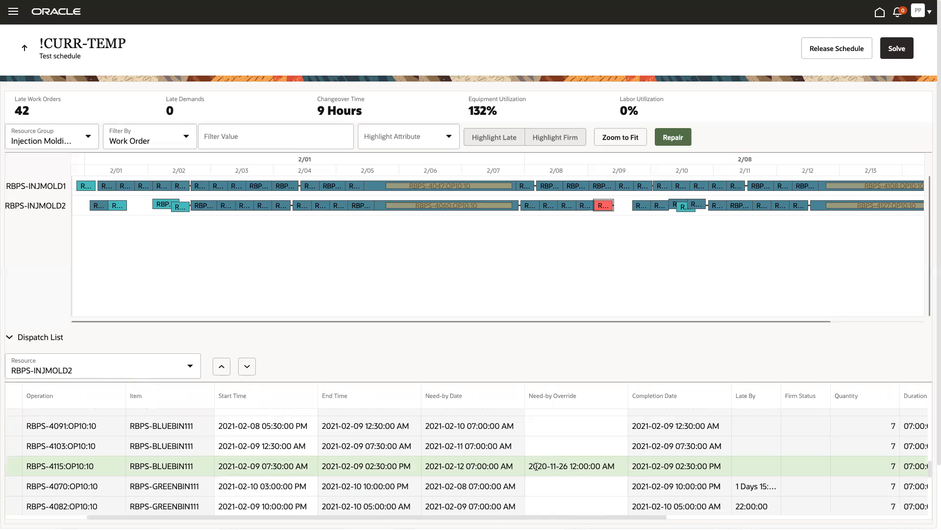
pyautogui.click(566, 467)
pyautogui.doubleClick(553, 467)
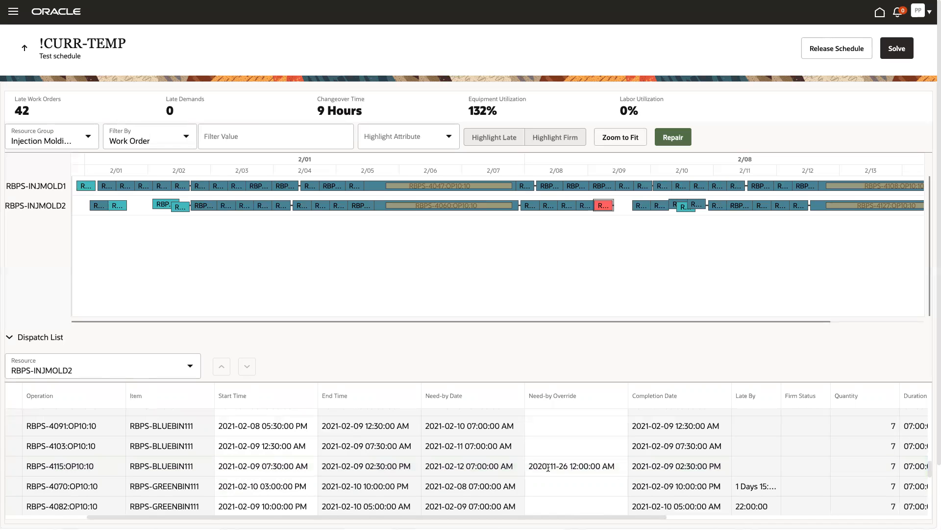
pyautogui.click(616, 468)
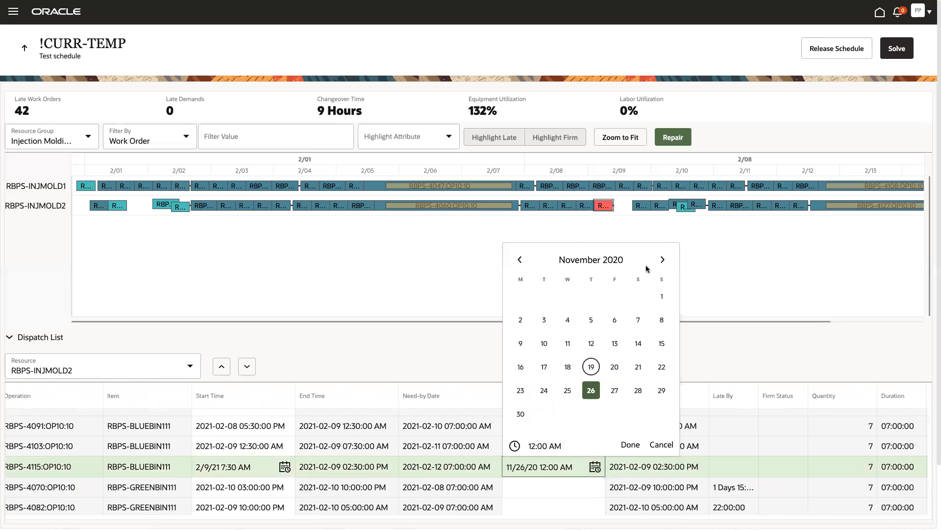
pyautogui.click(662, 260)
pyautogui.click(662, 260)
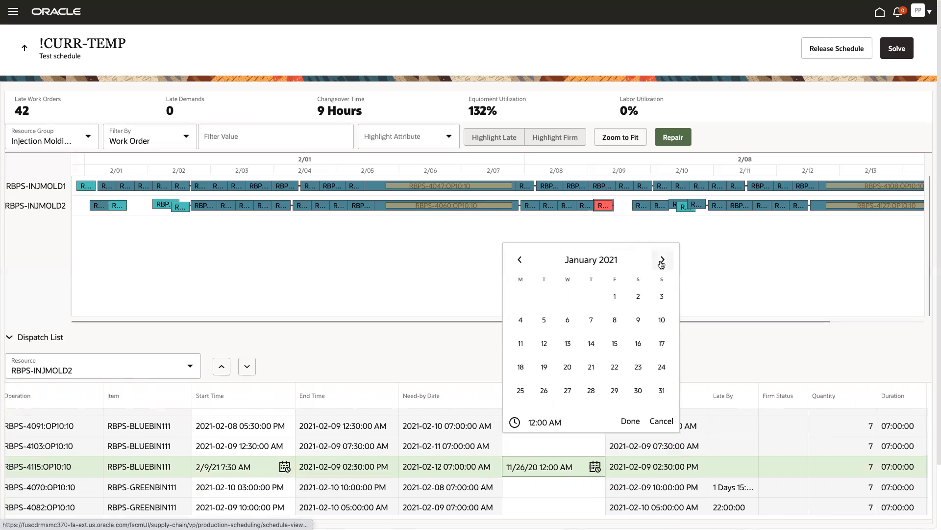
pyautogui.click(662, 260)
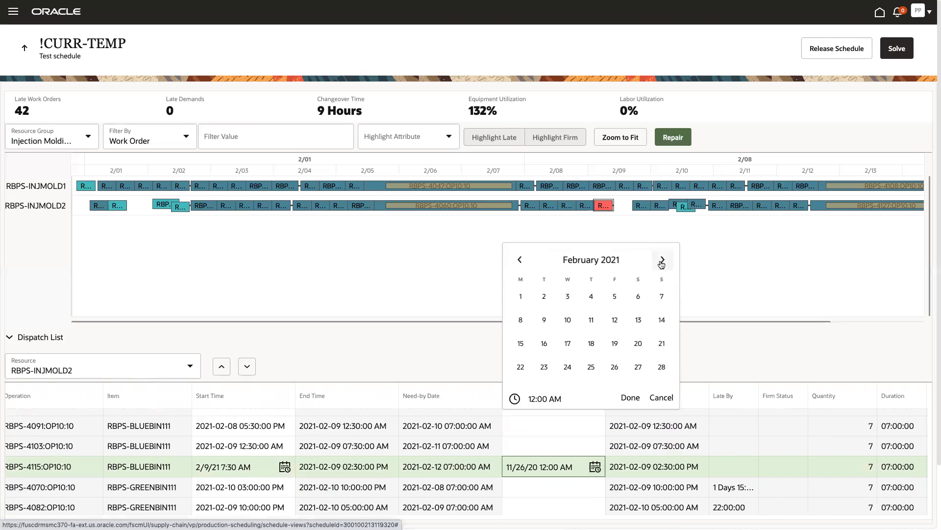
pyautogui.click(545, 345)
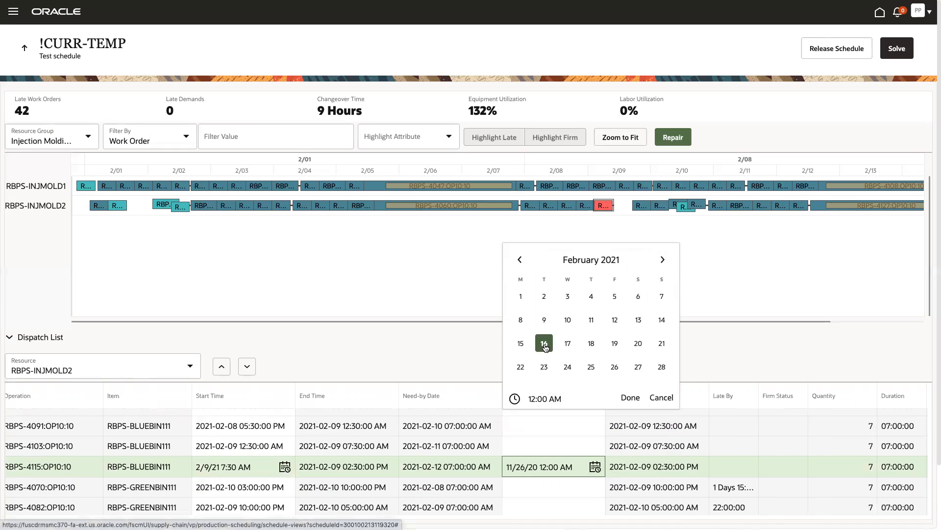
pyautogui.click(631, 397)
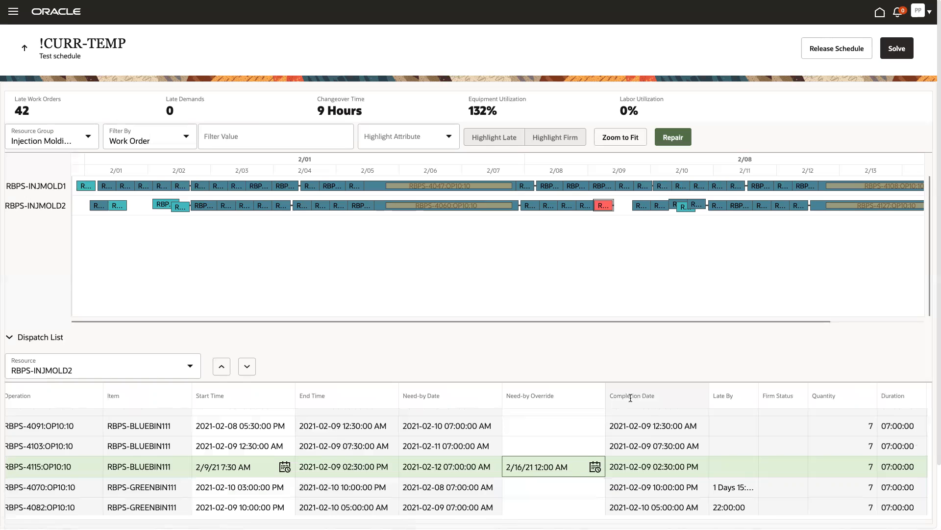
pyautogui.click(655, 358)
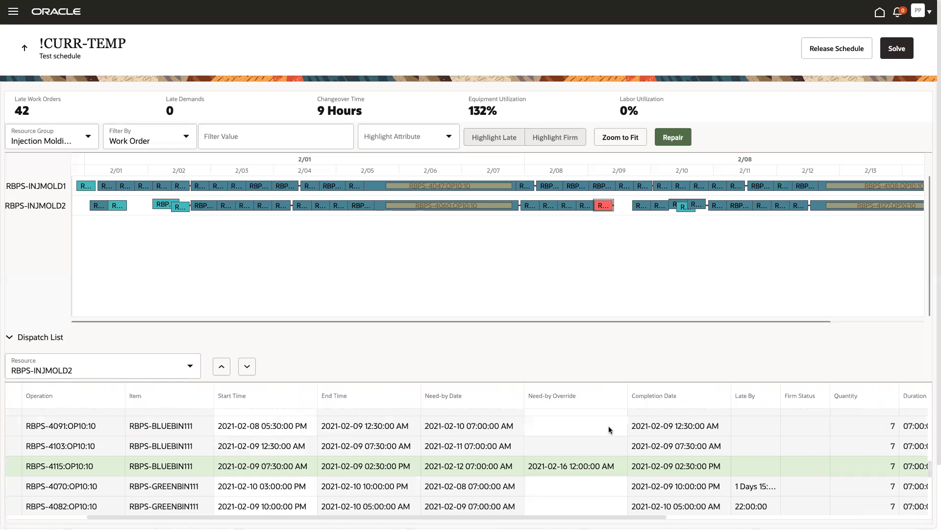
# Edit the RBPS-INJMOLD2 downtime around 2/06 to 2/07 so its start time moves earlier, using hours as the unit
pyautogui.click(469, 206)
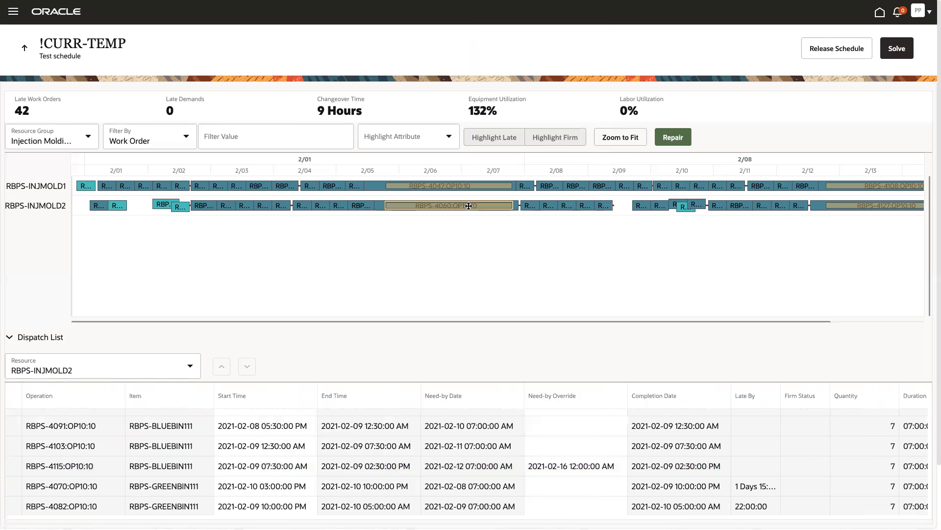
pyautogui.rightClick(469, 206)
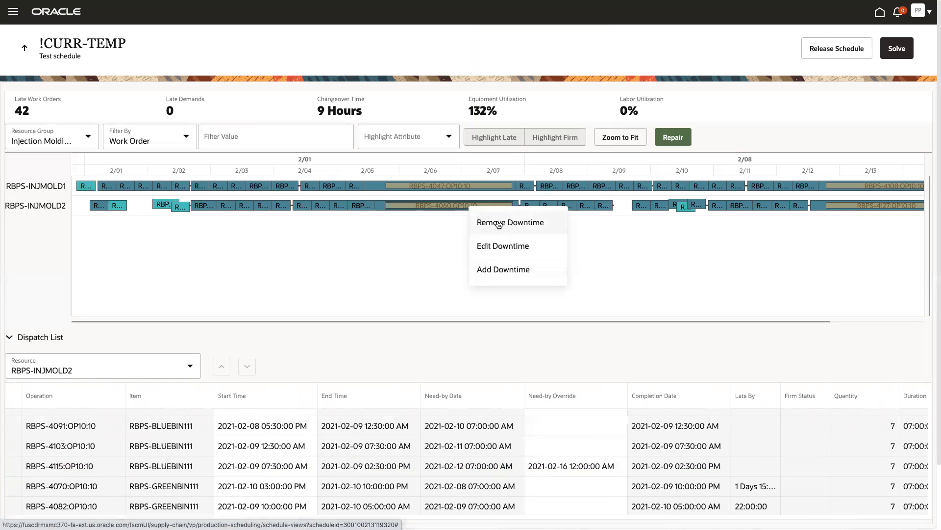
pyautogui.click(495, 249)
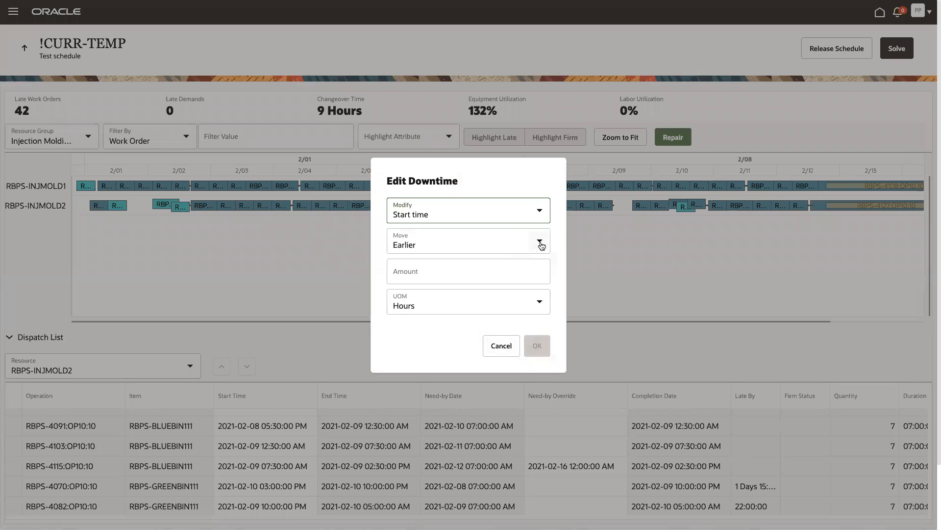
pyautogui.click(510, 276)
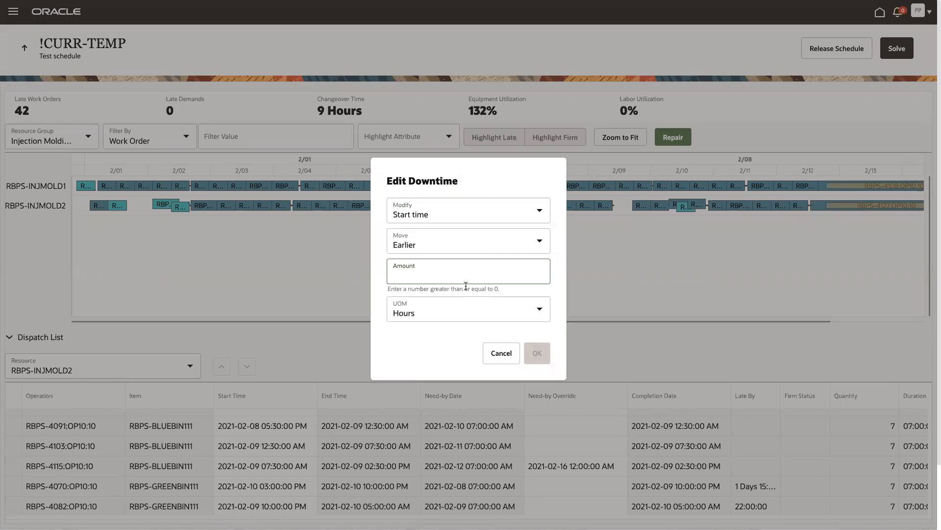
pyautogui.press('Tab')
pyautogui.click(538, 352)
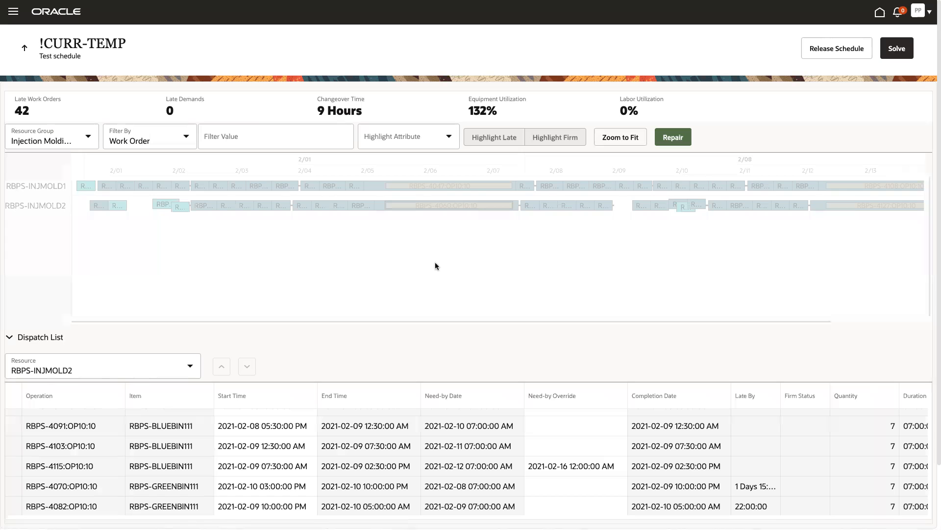
pyautogui.moveTo(377, 206)
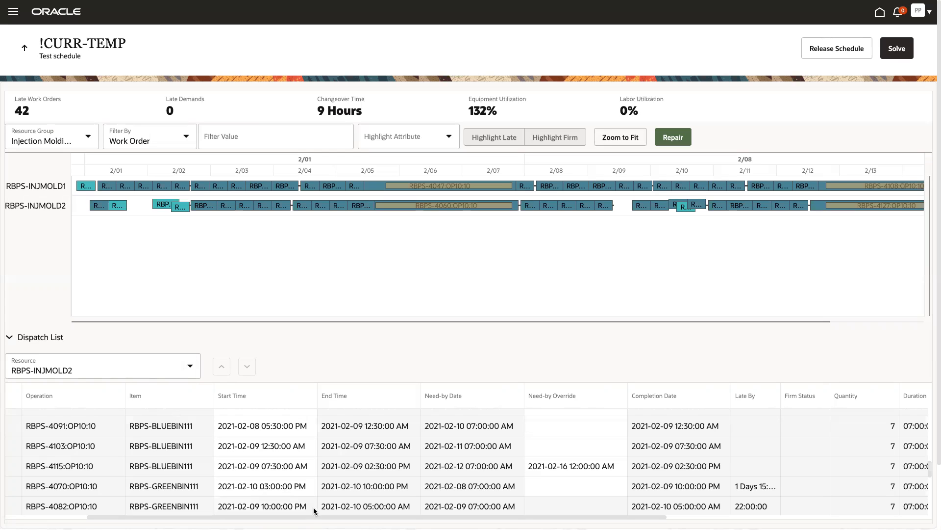
pyautogui.hscroll(-3, 391, 479)
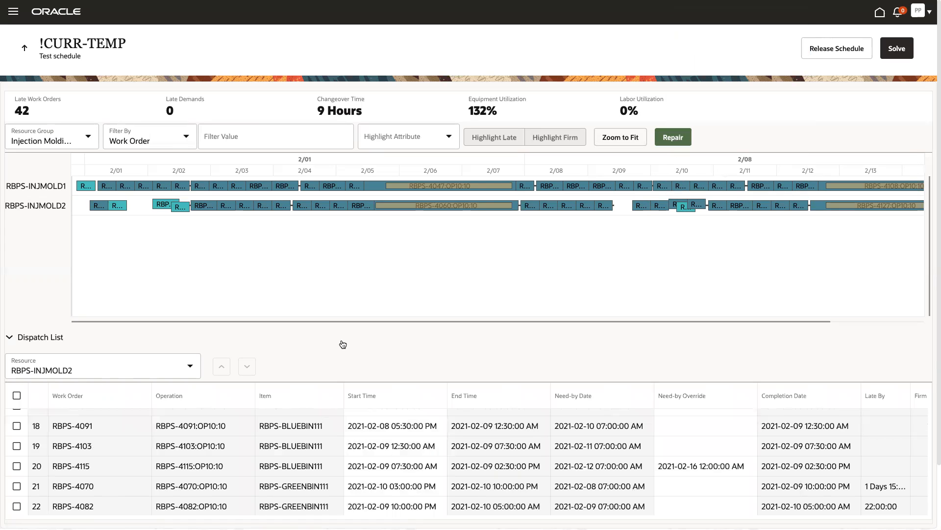
pyautogui.press('super+Tab')
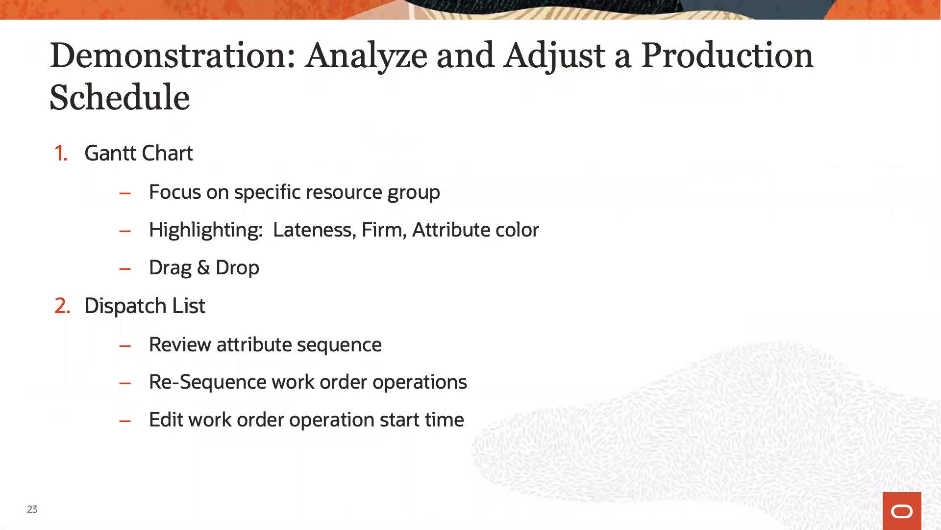
pyautogui.press('Right')
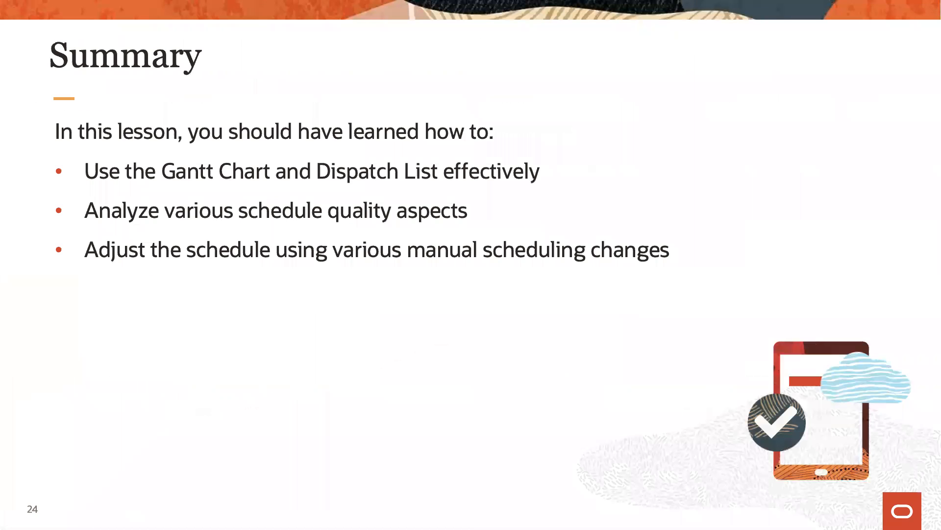